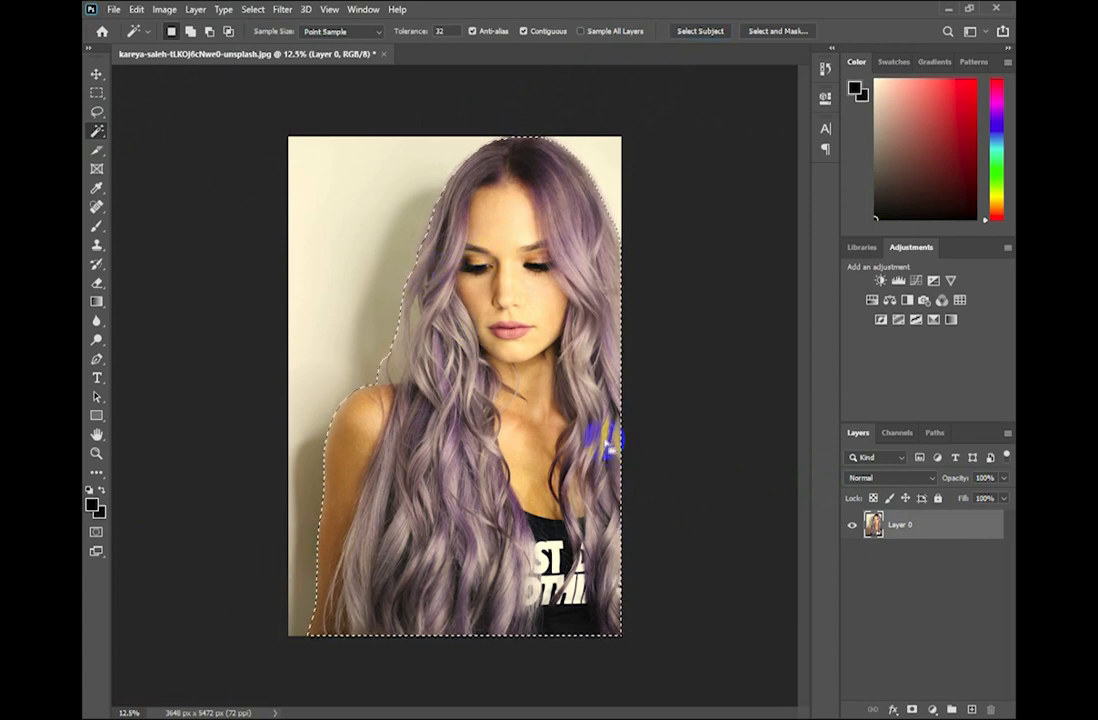
Step: Copy the selected woman onto a new layer and place the palm-forest photo above it
{"action": "key", "text": "ctrl+j"}
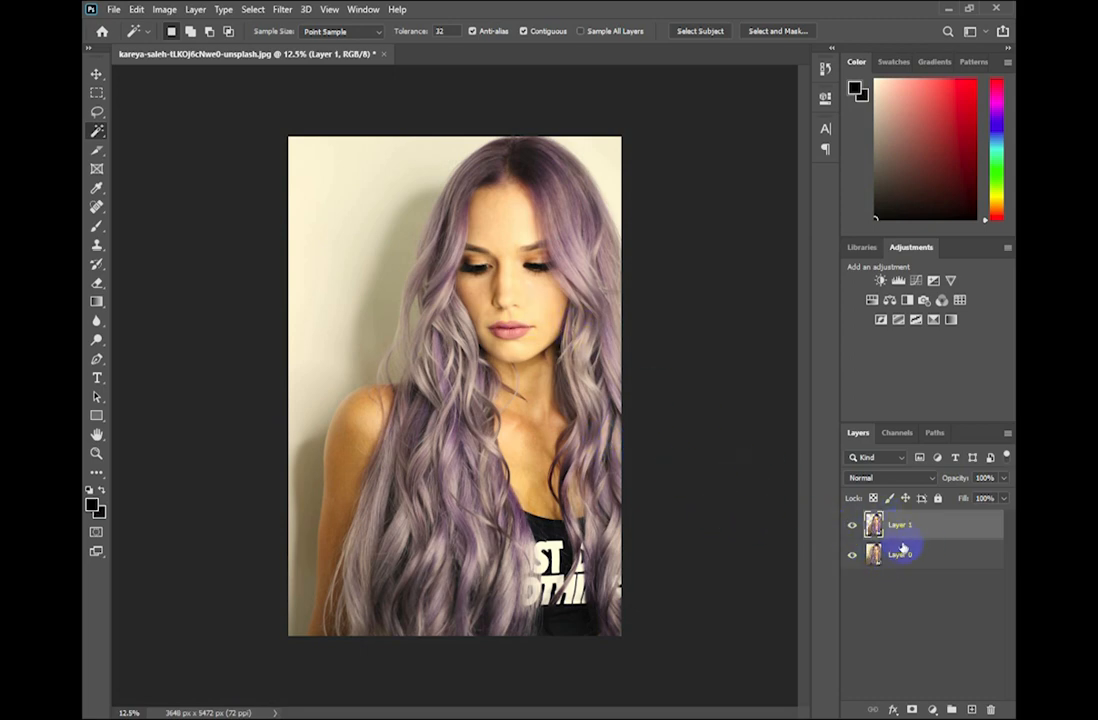
{"action": "left_click", "coordinate": [852, 556]}
{"action": "left_click", "coordinate": [968, 8]}
{"action": "left_click_drag", "start_coordinate": [940, 20], "coordinate": [551, 436]}
Step: Lower the forest layer's opacity to 59%, scale it to about 153% and position it over the woman's body and face
{"action": "key", "text": "ctrl+plus"}
{"action": "left_click_drag", "start_coordinate": [522, 142], "coordinate": [528, 127]}
{"action": "left_click", "coordinate": [1003, 478]}
{"action": "left_click_drag", "start_coordinate": [1003, 497], "coordinate": [977, 500]}
{"action": "left_click_drag", "start_coordinate": [597, 484], "coordinate": [576, 558]}
{"action": "left_click_drag", "start_coordinate": [507, 201], "coordinate": [508, 124]}
{"action": "left_click_drag", "start_coordinate": [555, 199], "coordinate": [533, 333]}
{"action": "left_click_drag", "start_coordinate": [531, 259], "coordinate": [529, 76]}
{"action": "left_click_drag", "start_coordinate": [390, 367], "coordinate": [435, 326]}
{"action": "left_click_drag", "start_coordinate": [309, 421], "coordinate": [327, 422]}
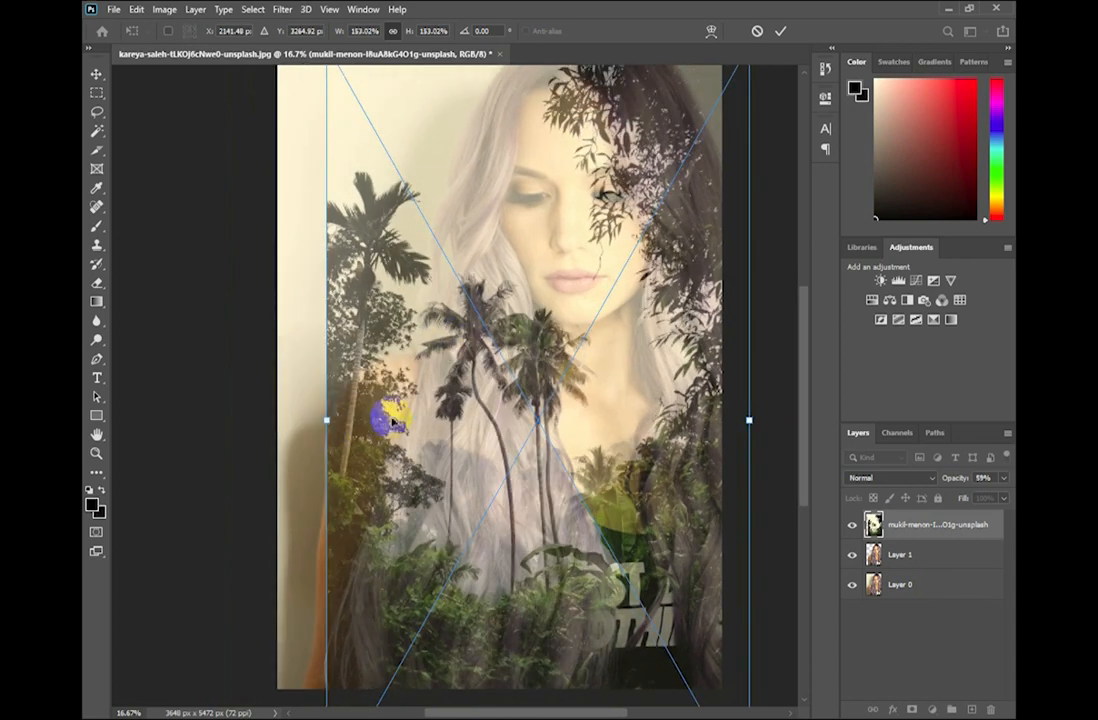
Step: Warp the forest photo so the palms and foliage follow the woman's shoulders and hair, and commit the placement
{"action": "right_click", "coordinate": [430, 418]}
{"action": "right_click", "coordinate": [477, 407]}
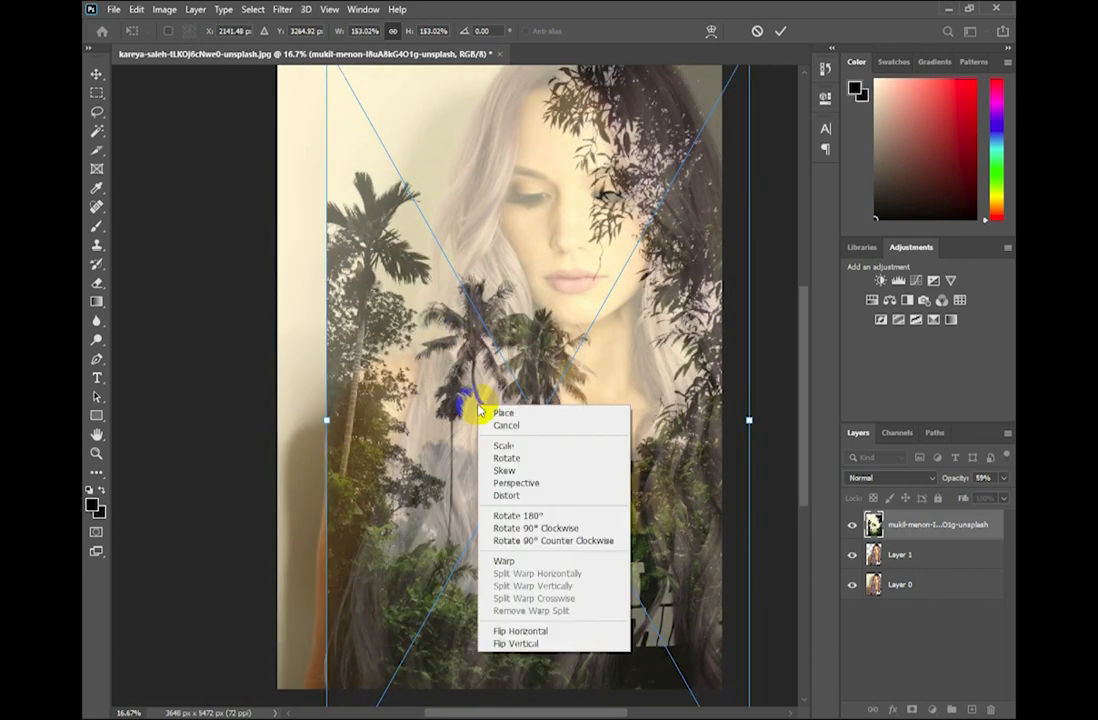
{"action": "left_click", "coordinate": [516, 562]}
{"action": "left_click_drag", "start_coordinate": [327, 545], "coordinate": [312, 544]}
{"action": "left_click_drag", "start_coordinate": [428, 324], "coordinate": [443, 409]}
{"action": "left_click_drag", "start_coordinate": [334, 570], "coordinate": [351, 571]}
{"action": "left_click_drag", "start_coordinate": [325, 625], "coordinate": [315, 619]}
{"action": "left_click_drag", "start_coordinate": [637, 368], "coordinate": [610, 501]}
{"action": "left_click_drag", "start_coordinate": [597, 258], "coordinate": [578, 205]}
{"action": "left_click_drag", "start_coordinate": [425, 297], "coordinate": [351, 331]}
{"action": "left_click_drag", "start_coordinate": [559, 536], "coordinate": [533, 485]}
{"action": "left_click_drag", "start_coordinate": [551, 154], "coordinate": [549, 140]}
{"action": "left_click_drag", "start_coordinate": [429, 207], "coordinate": [427, 198]}
{"action": "key", "text": "Return"}
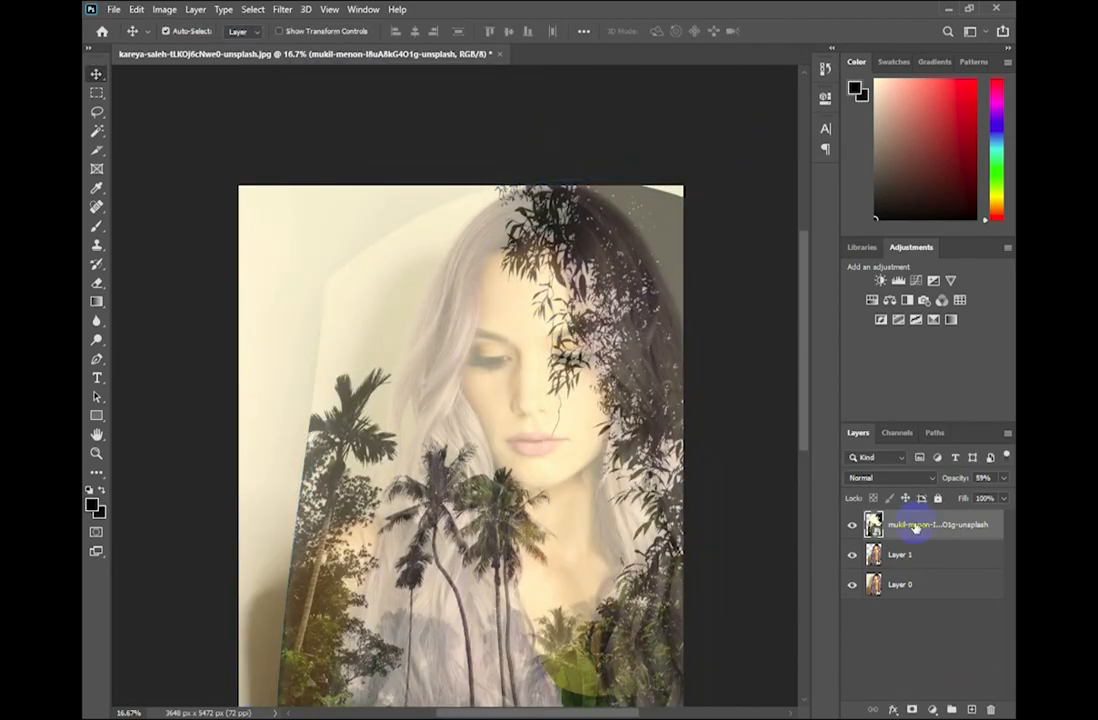
Step: Clip the forest layer to Layer 1 with a clipping mask
{"action": "right_click", "coordinate": [914, 526]}
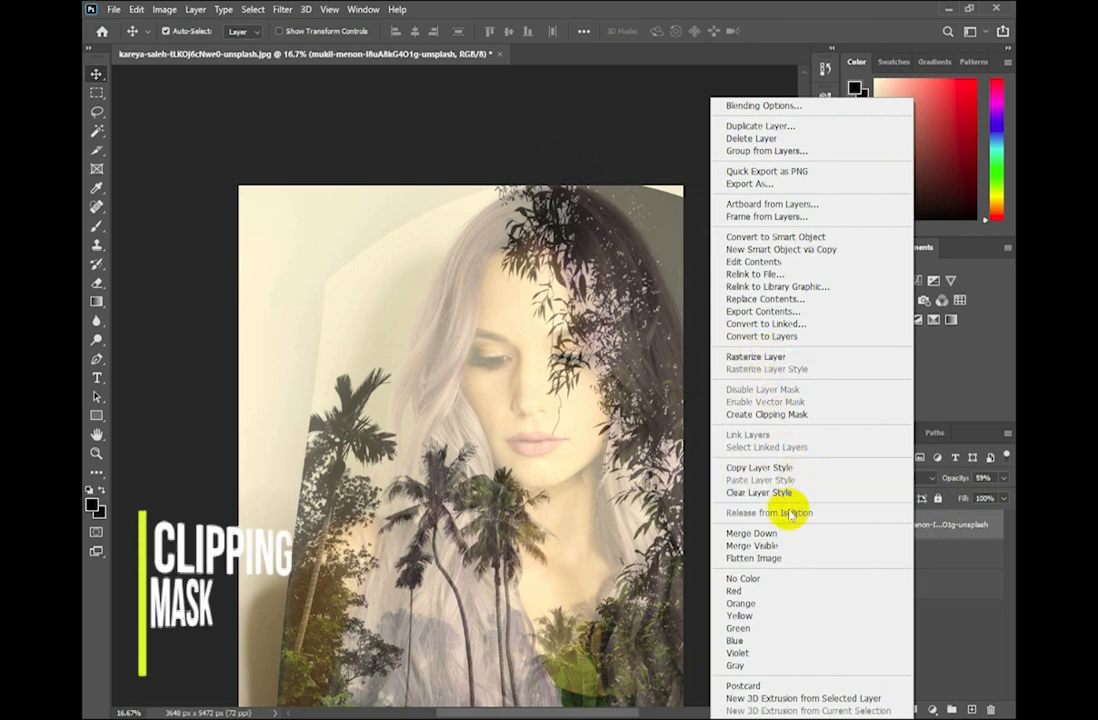
{"action": "left_click", "coordinate": [765, 414]}
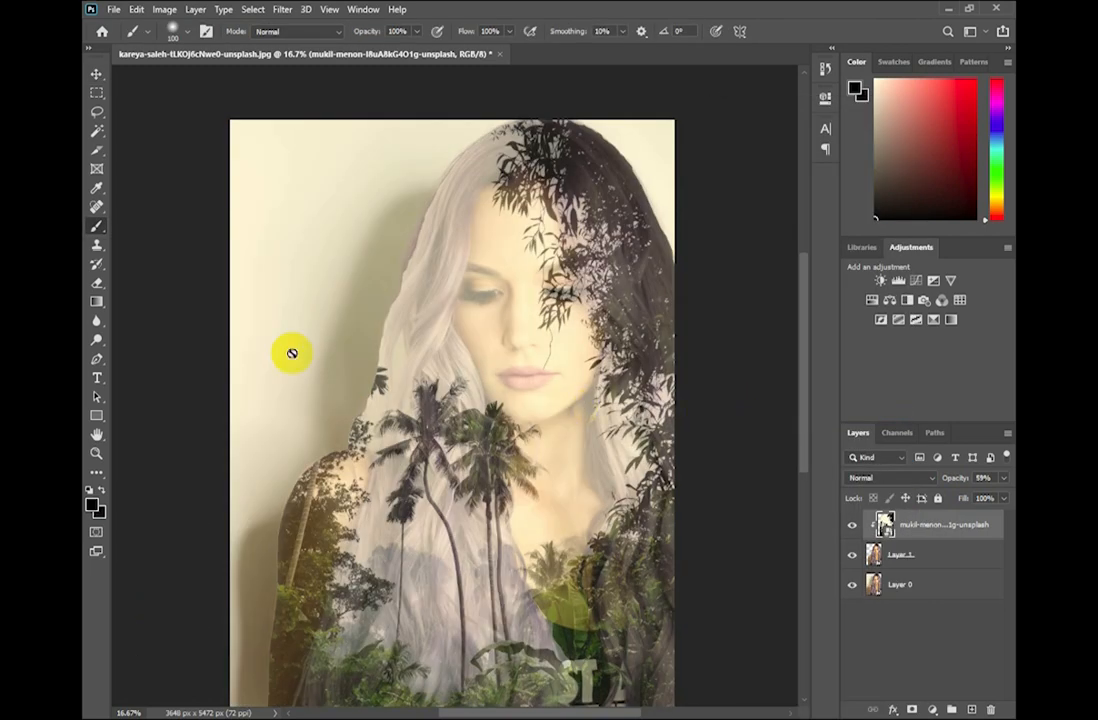
{"action": "left_click", "coordinate": [98, 76]}
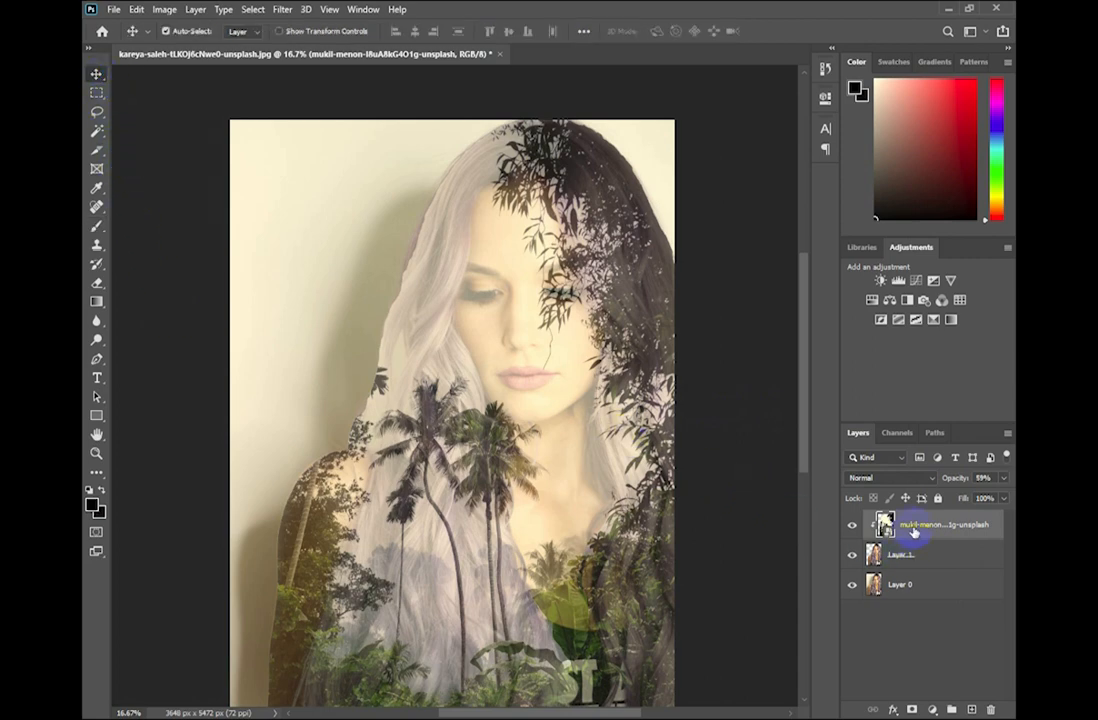
Step: Set the Gradient tool to the Foreground to Transparent preset from the Basics group
{"action": "left_click", "coordinate": [96, 302]}
{"action": "left_click", "coordinate": [203, 35]}
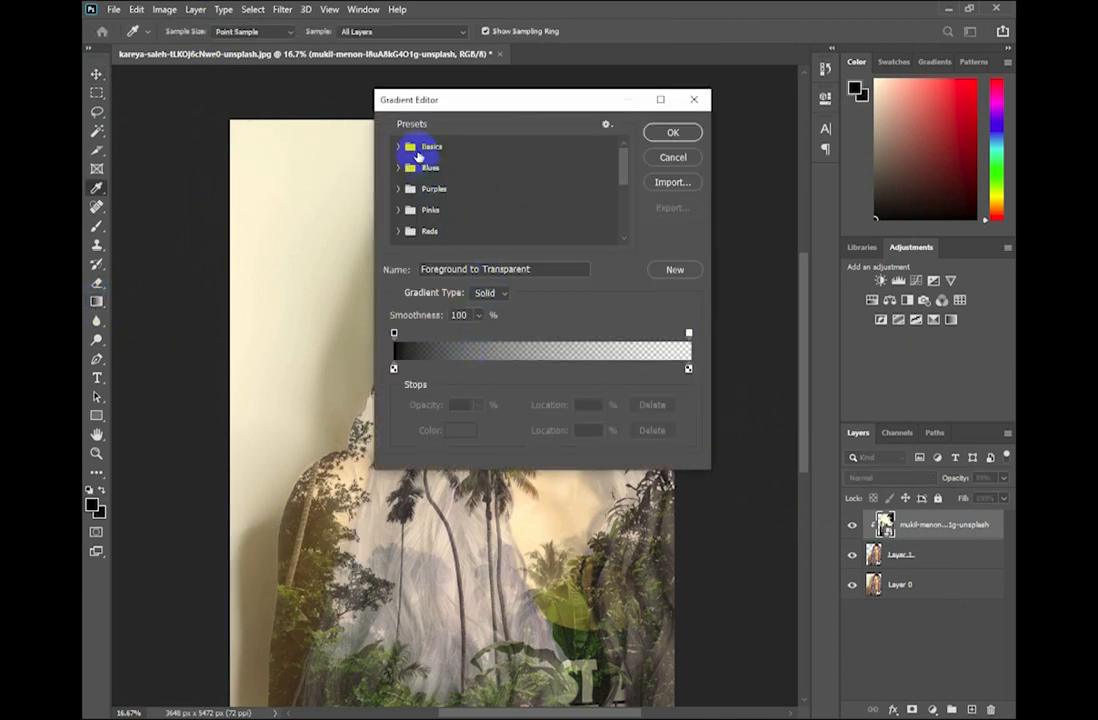
{"action": "left_click", "coordinate": [408, 146]}
{"action": "left_click", "coordinate": [399, 148]}
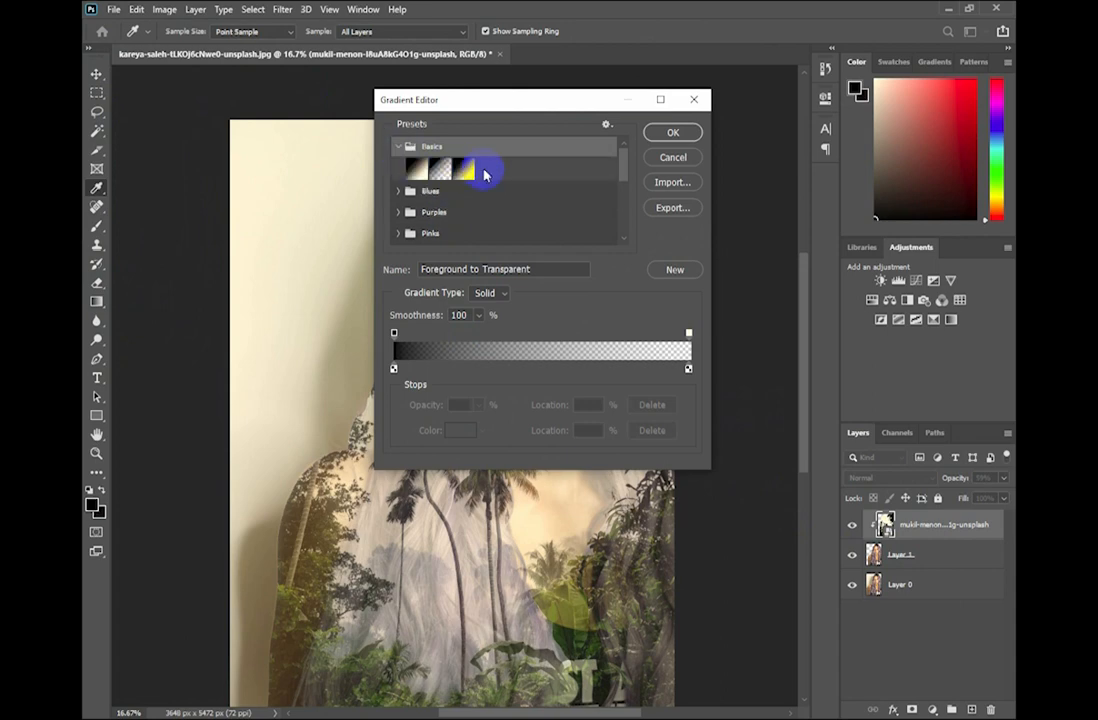
{"action": "left_click", "coordinate": [450, 172]}
{"action": "left_click", "coordinate": [678, 133]}
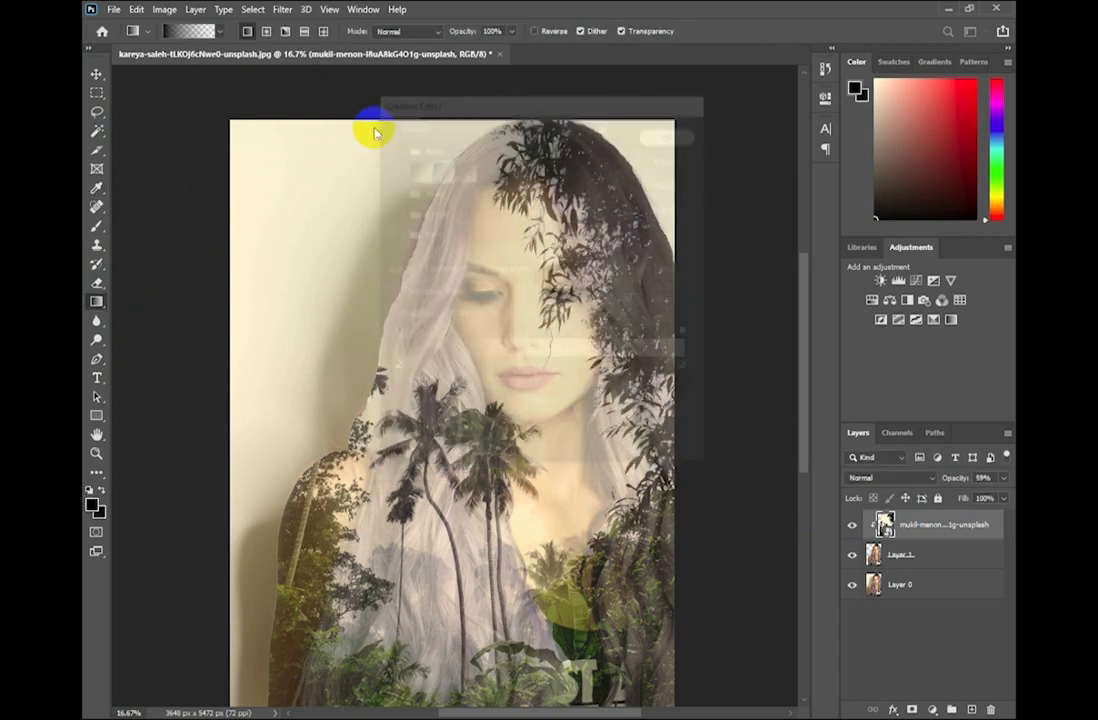
Step: Add a layer mask to the forest layer and fade its upper-left and bottom areas with black gradients
{"action": "left_click", "coordinate": [913, 709]}
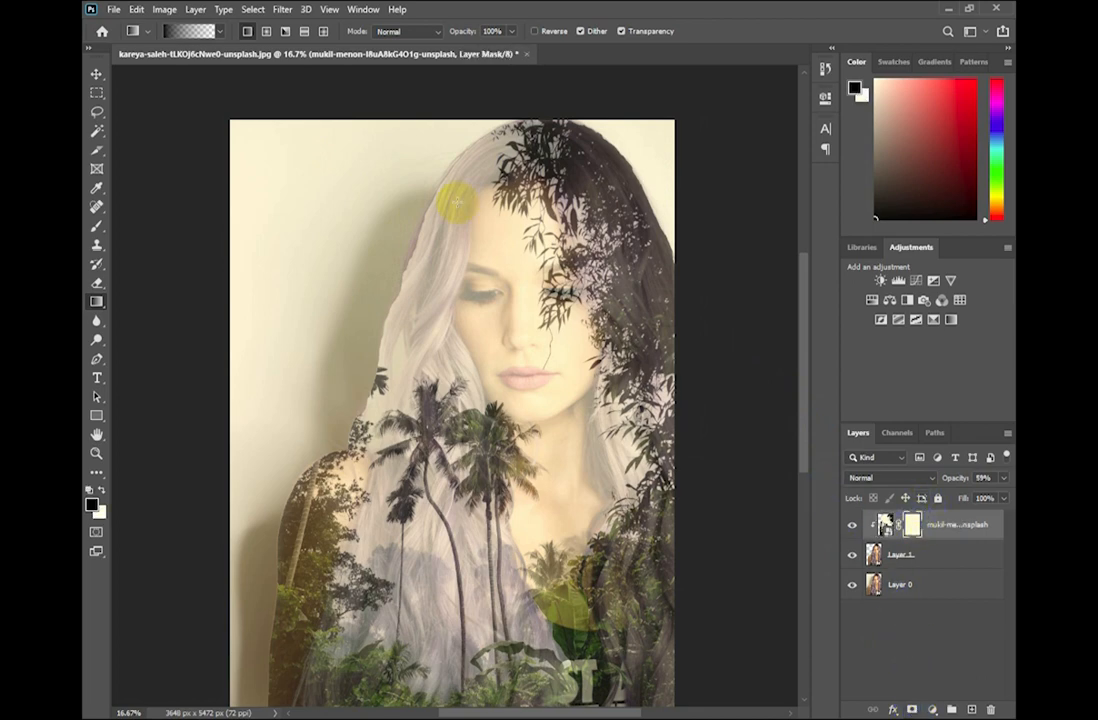
{"action": "left_click_drag", "start_coordinate": [451, 108], "coordinate": [483, 305]}
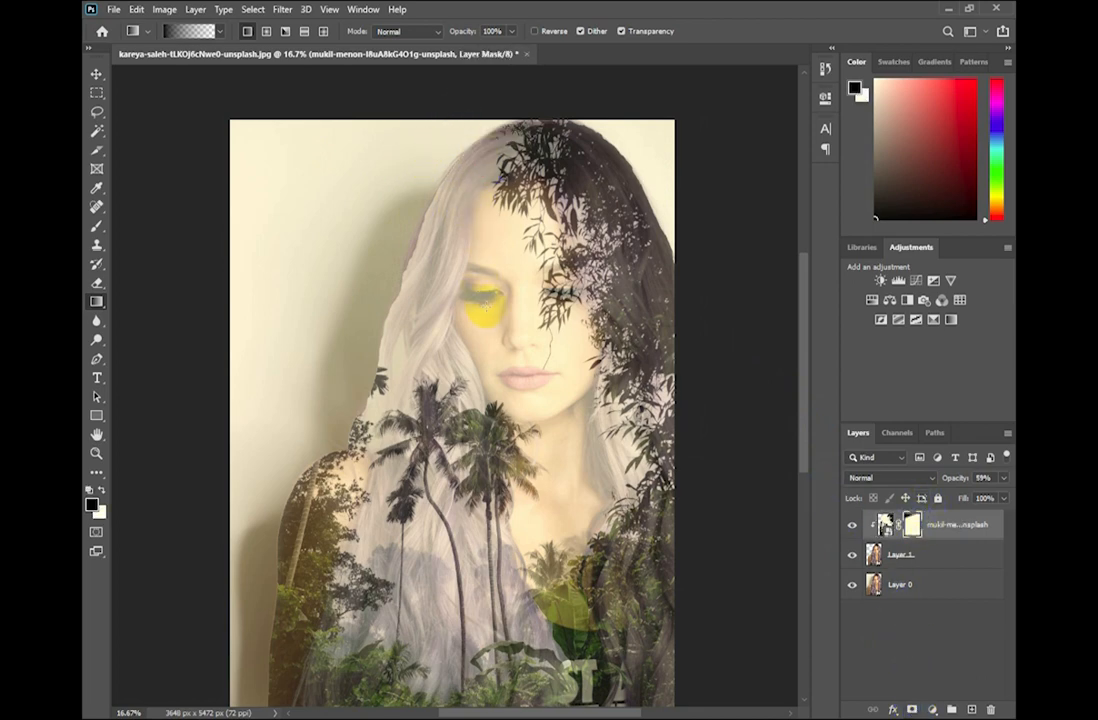
{"action": "left_click_drag", "start_coordinate": [385, 142], "coordinate": [530, 268]}
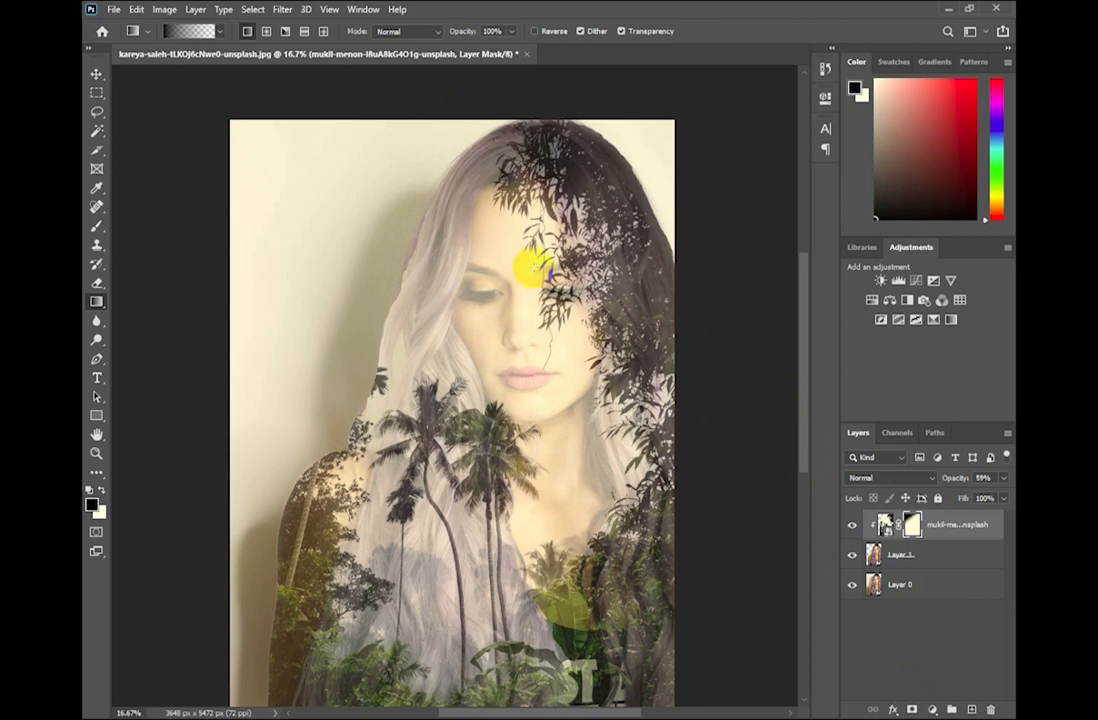
{"action": "key", "text": "ctrl+minus"}
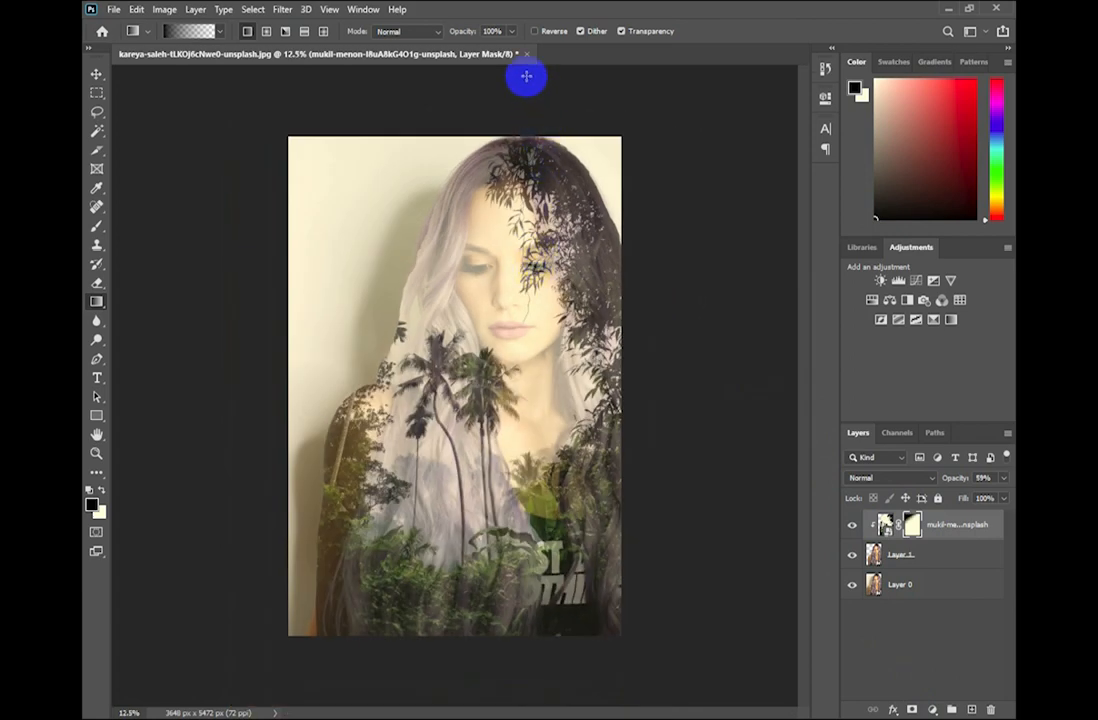
{"action": "left_click_drag", "start_coordinate": [494, 668], "coordinate": [494, 570]}
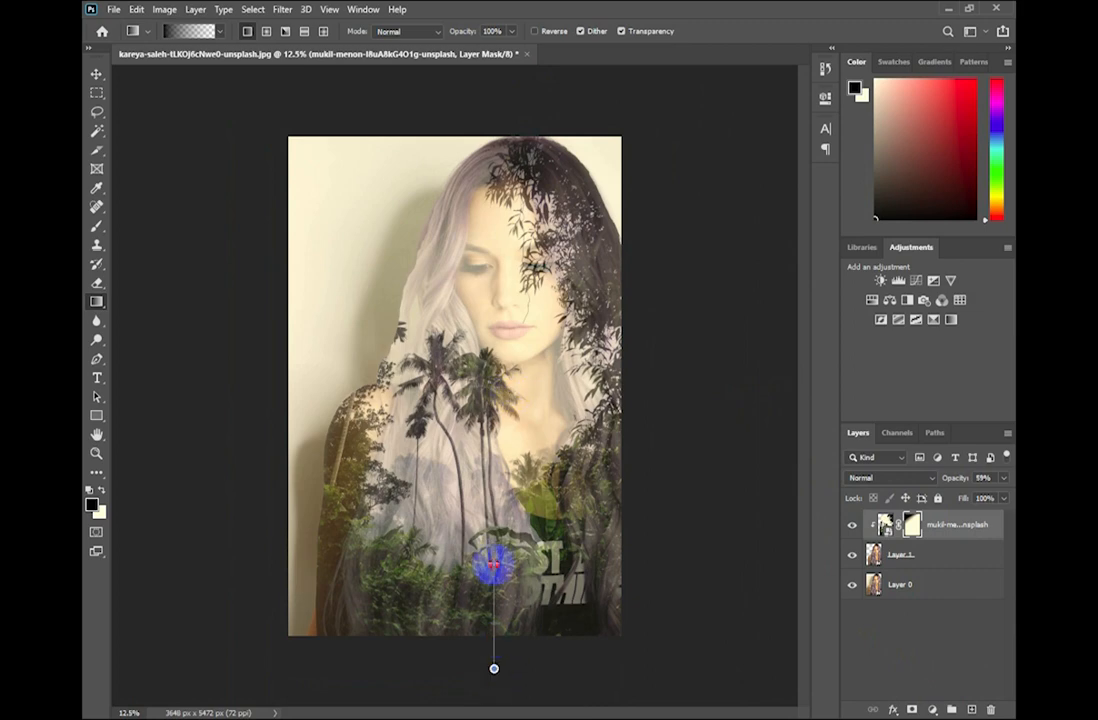
{"action": "left_click_drag", "start_coordinate": [486, 503], "coordinate": [486, 502]}
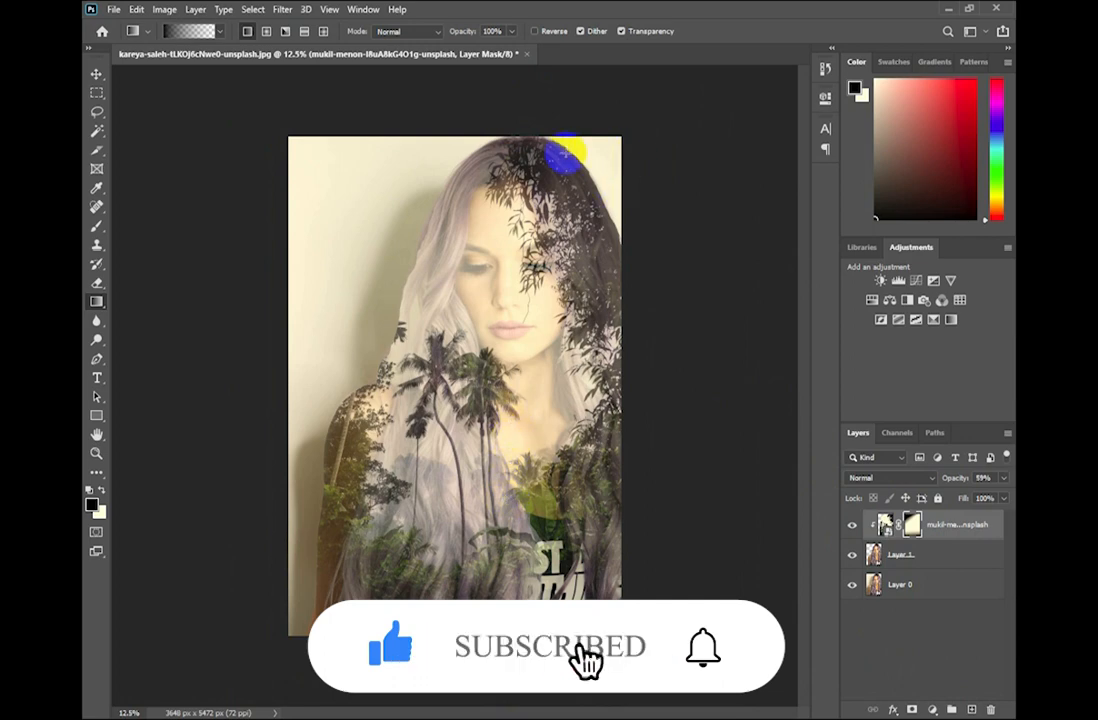
Step: Draw further gradients on the forest mask to fade the foliage over the woman's forehead and upper hair
{"action": "left_click_drag", "start_coordinate": [435, 160], "coordinate": [597, 583]}
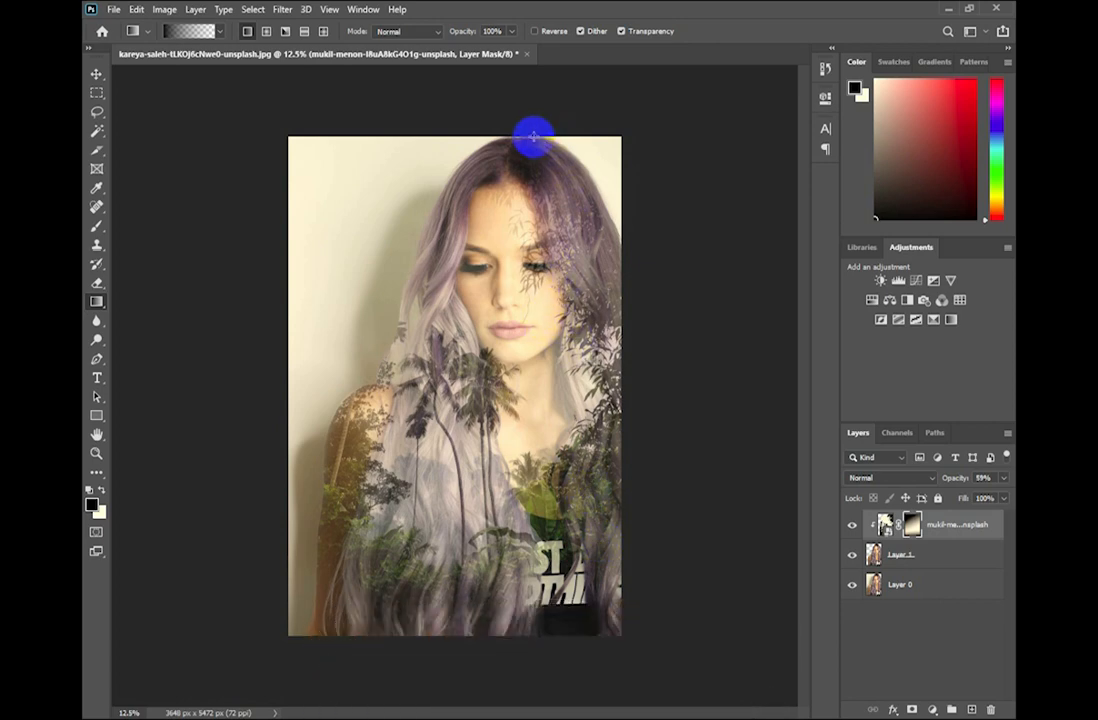
{"action": "left_click_drag", "start_coordinate": [527, 176], "coordinate": [515, 240]}
{"action": "left_click_drag", "start_coordinate": [493, 95], "coordinate": [530, 375]}
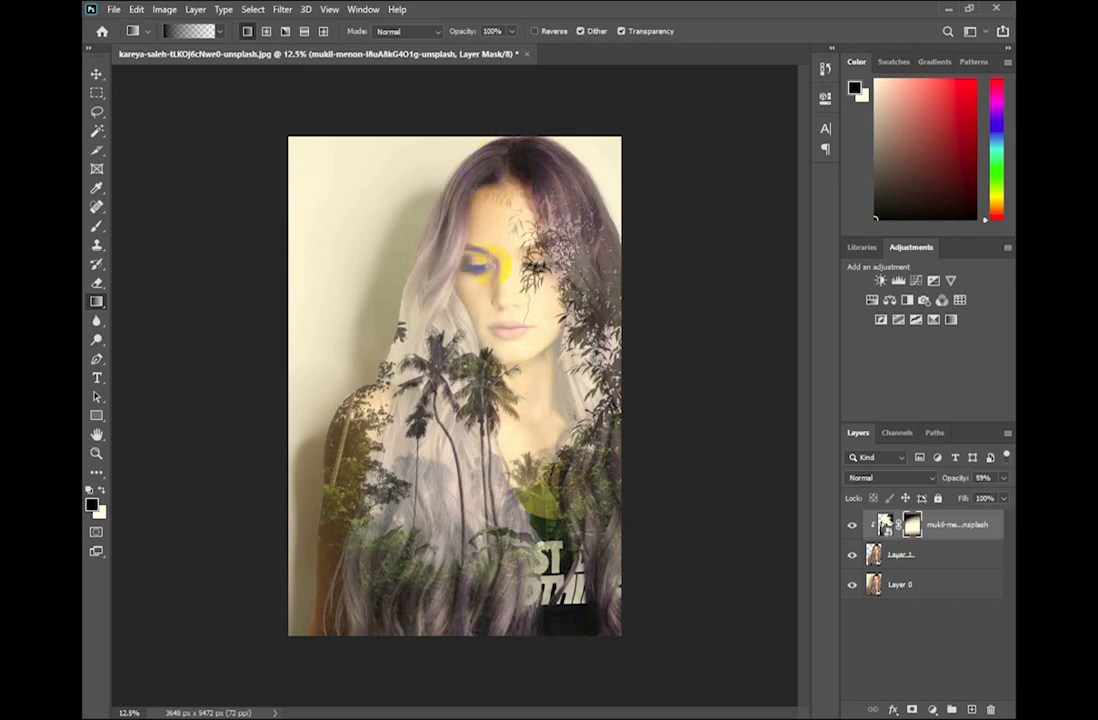
{"action": "left_click_drag", "start_coordinate": [492, 416], "coordinate": [492, 418]}
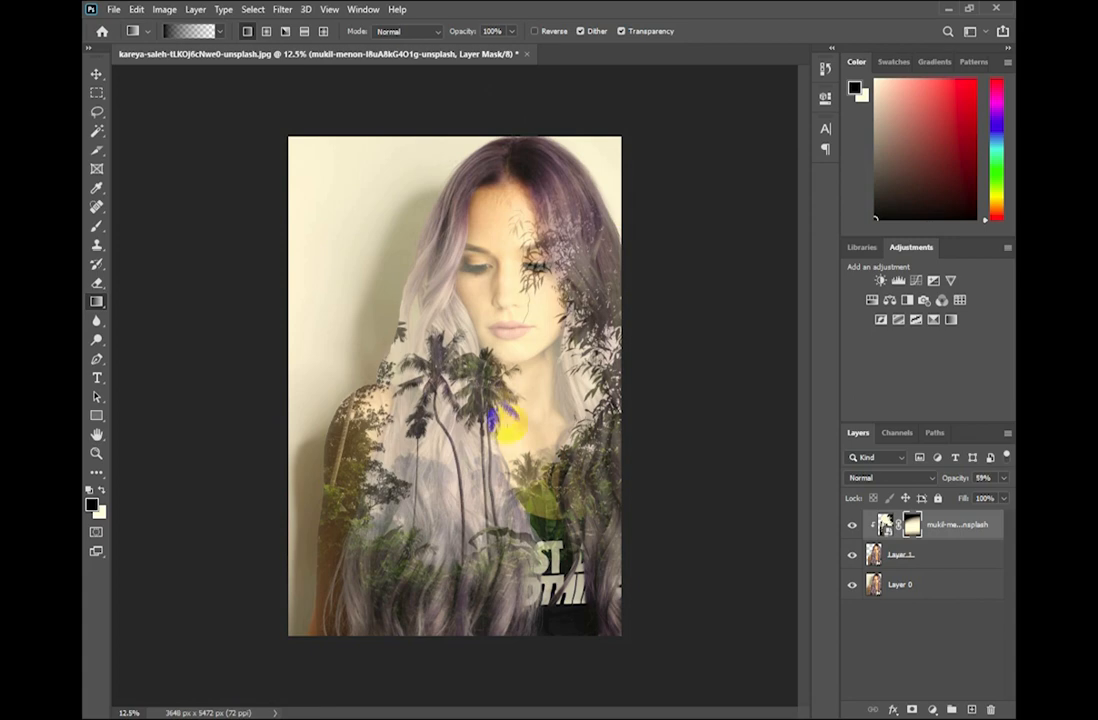
{"action": "left_click", "coordinate": [96, 74]}
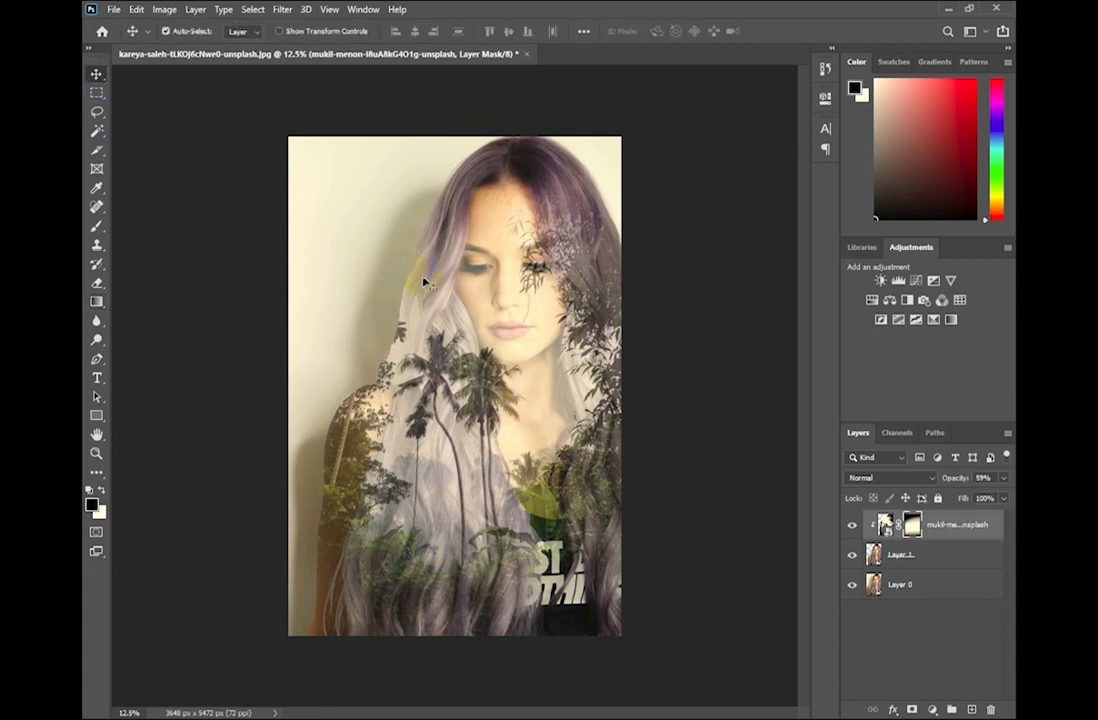
Step: Set the forest layer's blend mode to Lighter Color and its opacity to 85%
{"action": "key", "text": "ctrl+plus"}
{"action": "left_click_drag", "start_coordinate": [688, 468], "coordinate": [679, 512]}
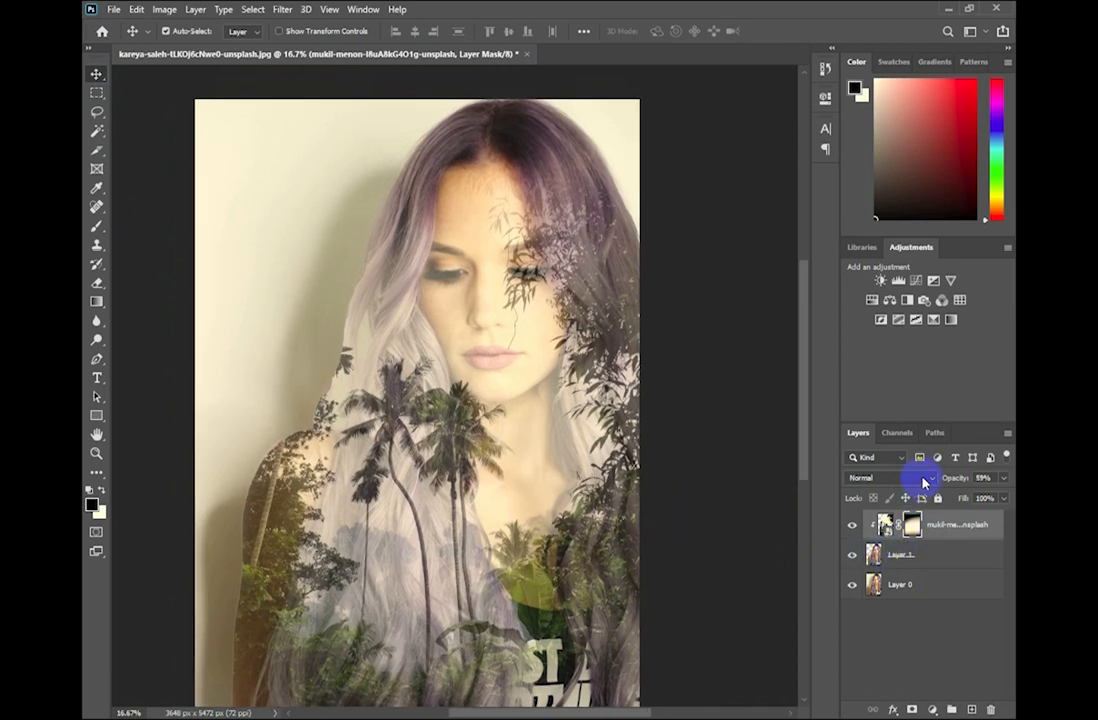
{"action": "left_click", "coordinate": [924, 483]}
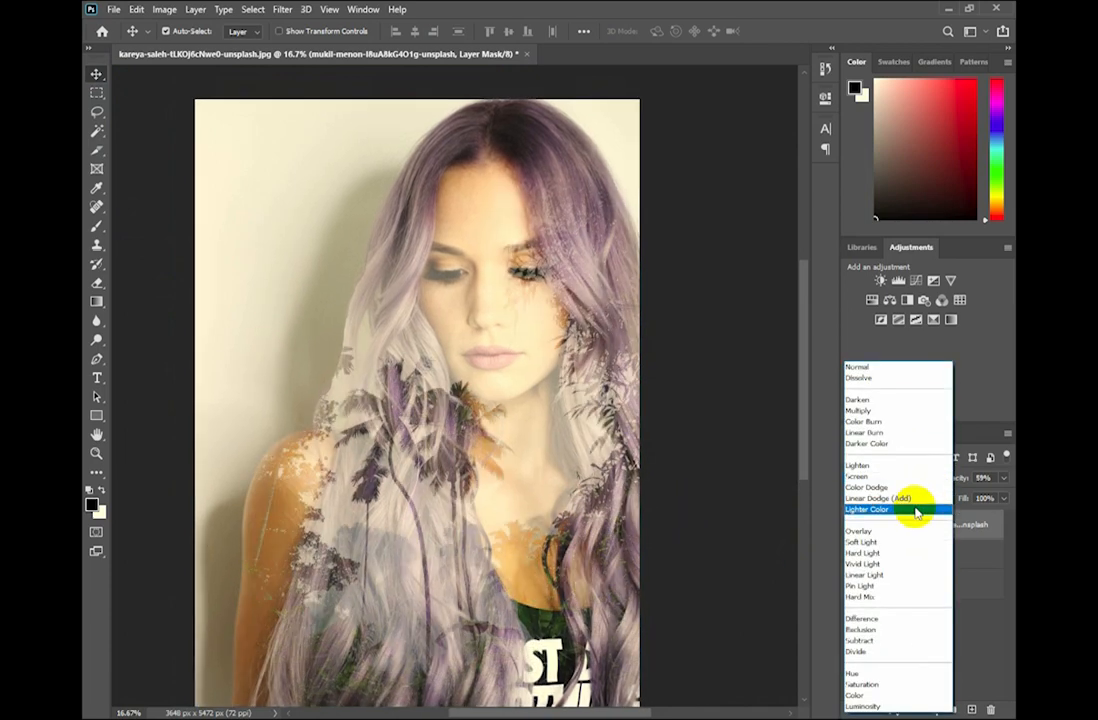
{"action": "left_click", "coordinate": [857, 476]}
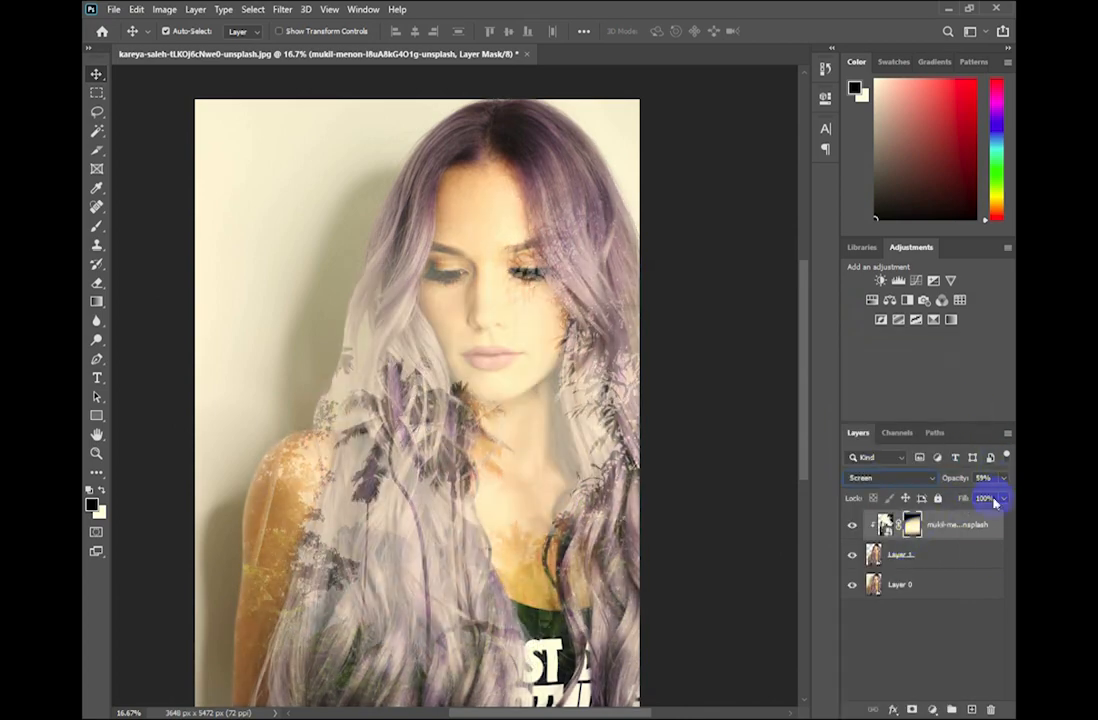
{"action": "mouse_move", "coordinate": [1005, 497]}
{"action": "left_mouse_down"}
{"action": "mouse_move", "coordinate": [982, 500]}
{"action": "mouse_move", "coordinate": [993, 510]}
{"action": "left_mouse_up"}
{"action": "left_click", "coordinate": [912, 477]}
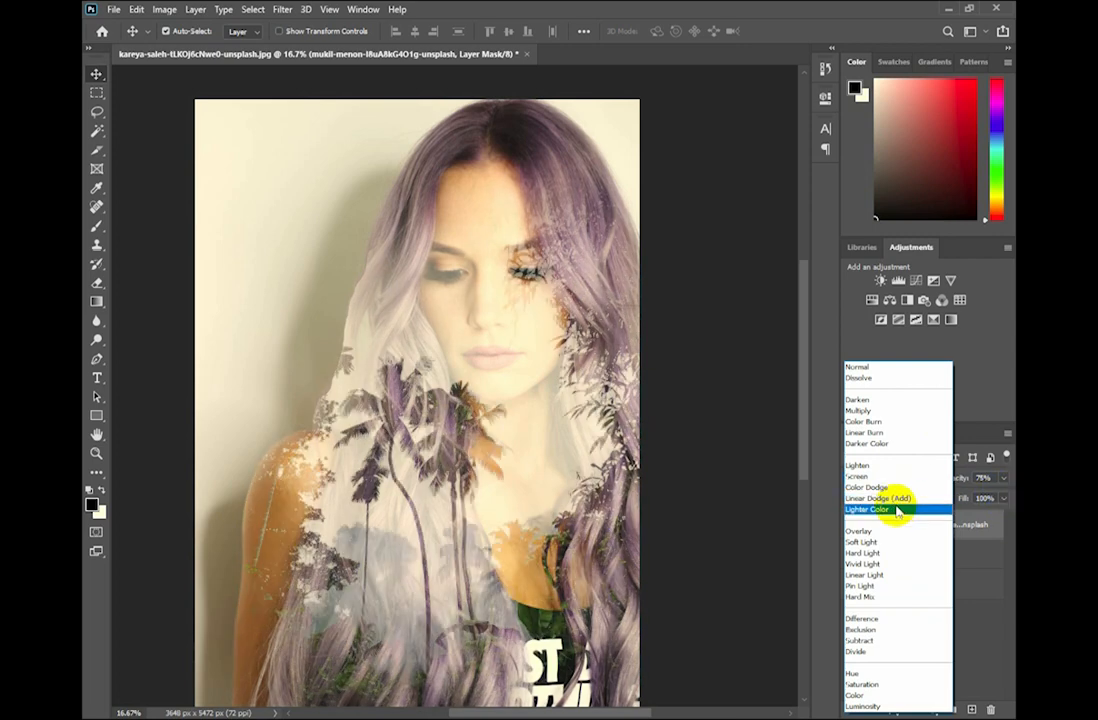
{"action": "left_click", "coordinate": [897, 502]}
{"action": "left_click_drag", "start_coordinate": [992, 500], "coordinate": [997, 497]}
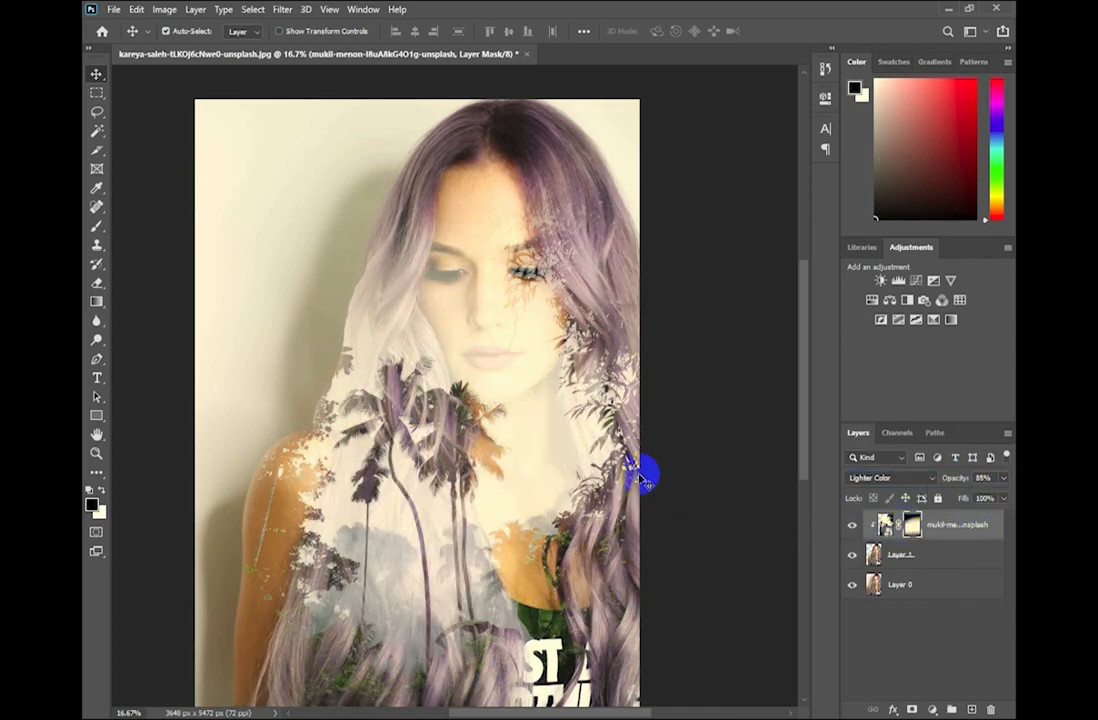
Step: Enlarge the brush to 600 and paint black on the forest mask along the outer edge of the woman's bare shoulder
{"action": "left_click", "coordinate": [96, 225]}
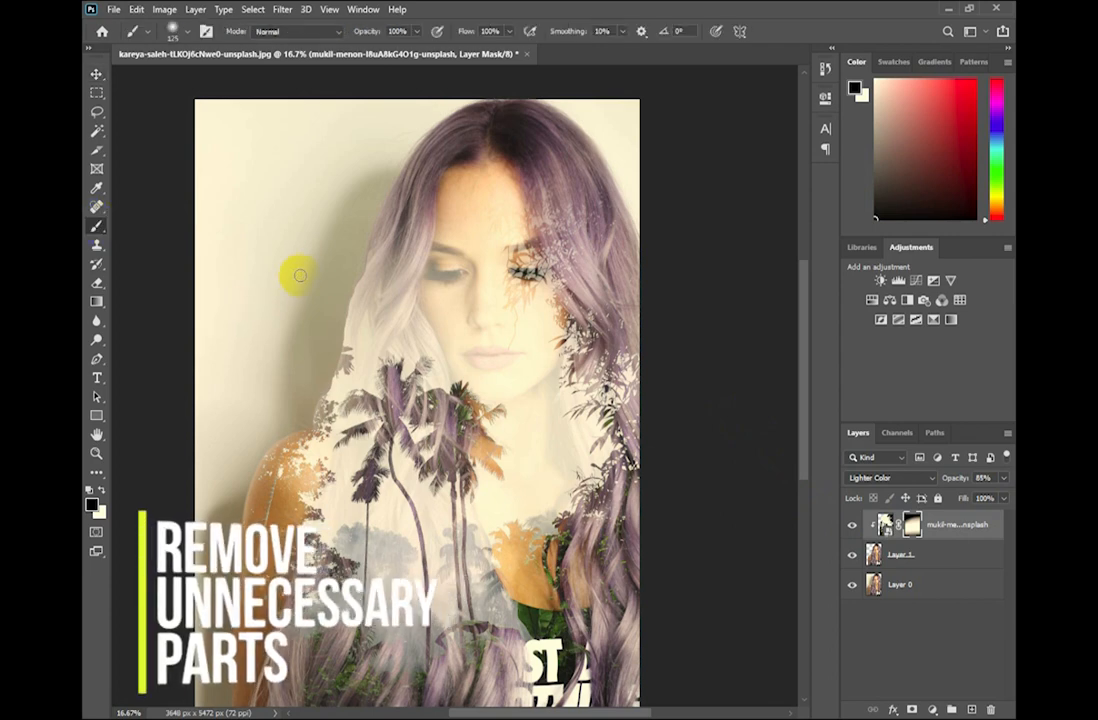
{"action": "key", "text": "bracketright"}
{"action": "key", "text": "bracketright"}
{"action": "key", "text": "bracketright"}
{"action": "key", "text": "bracketright"}
{"action": "key", "text": "bracketright"}
{"action": "key", "text": "bracketright"}
{"action": "key", "text": "bracketright"}
{"action": "key", "text": "bracketright"}
{"action": "key", "text": "bracketright"}
{"action": "key", "text": "bracketright"}
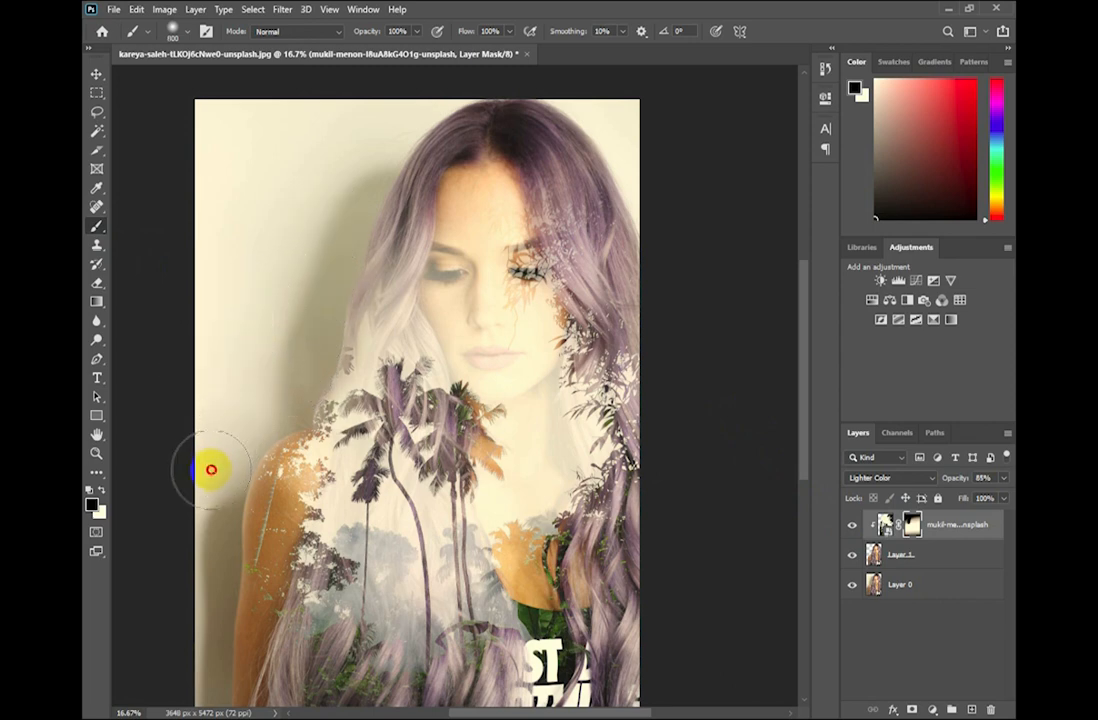
{"action": "mouse_move", "coordinate": [211, 468]}
{"action": "left_mouse_down"}
{"action": "mouse_move", "coordinate": [228, 433]}
{"action": "mouse_move", "coordinate": [190, 538]}
{"action": "mouse_move", "coordinate": [195, 519]}
{"action": "mouse_move", "coordinate": [193, 580]}
{"action": "mouse_move", "coordinate": [206, 542]}
{"action": "mouse_move", "coordinate": [201, 612]}
{"action": "mouse_move", "coordinate": [236, 544]}
{"action": "mouse_move", "coordinate": [238, 561]}
{"action": "mouse_move", "coordinate": [238, 463]}
{"action": "left_mouse_up"}
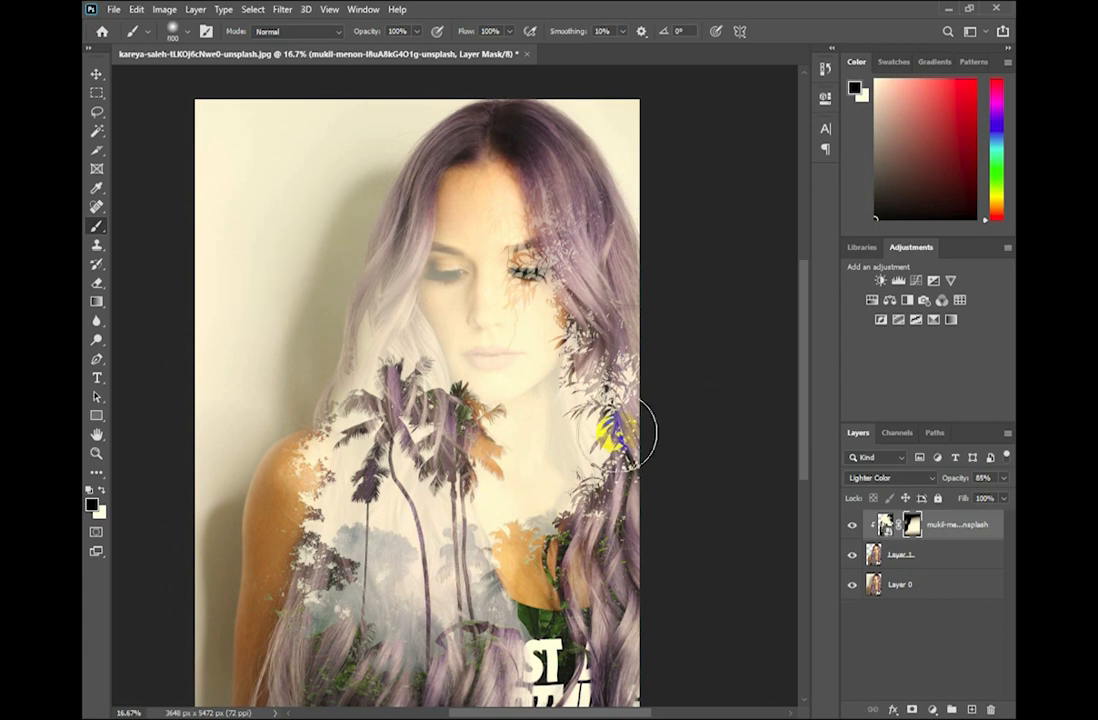
Step: Paint out the remaining forest texture on the mask along the woman's bare upper arm
{"action": "scroll", "coordinate": [517, 466], "scroll_direction": "down", "scroll_amount": 5}
{"action": "scroll", "coordinate": [517, 466], "scroll_direction": "left", "scroll_amount": 2}
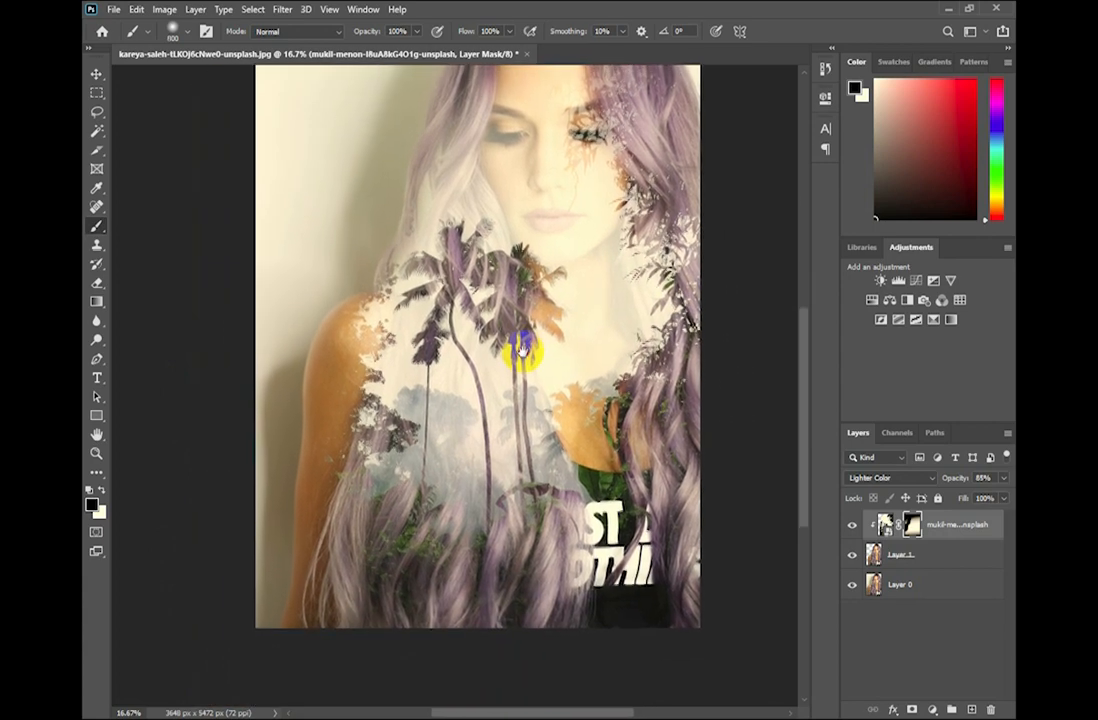
{"action": "scroll", "coordinate": [522, 350], "scroll_direction": "up", "scroll_amount": 5}
{"action": "scroll", "coordinate": [510, 390], "scroll_direction": "right", "scroll_amount": 2}
{"action": "left_click_drag", "start_coordinate": [497, 418], "coordinate": [466, 468]}
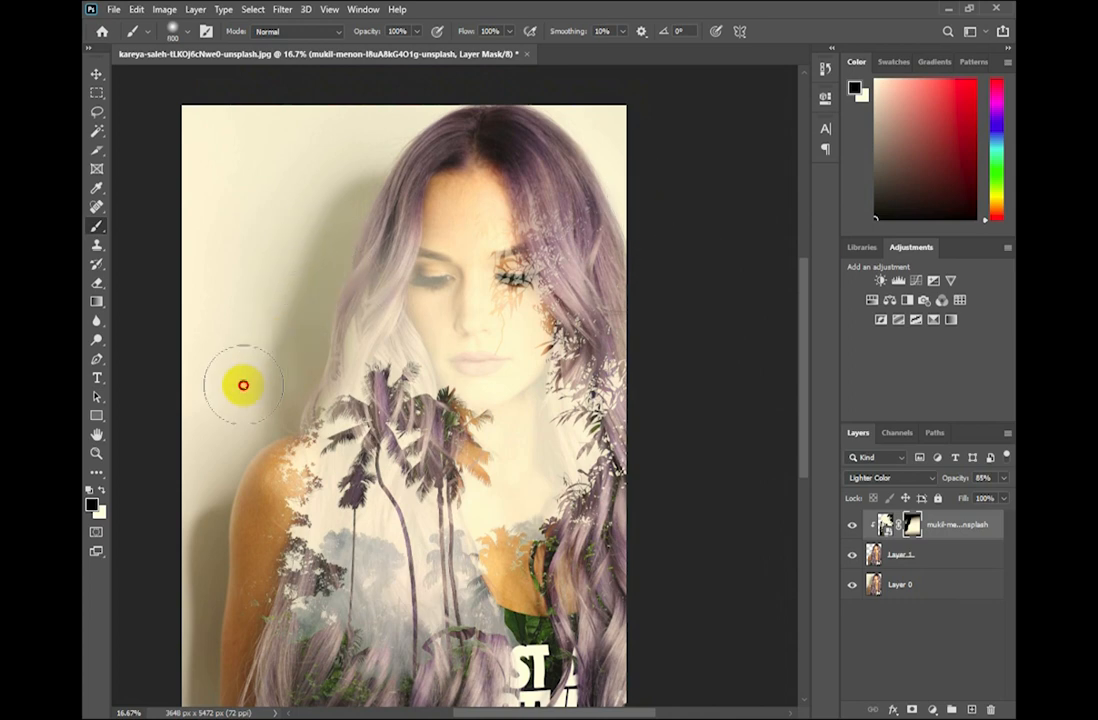
{"action": "left_click", "coordinate": [210, 536]}
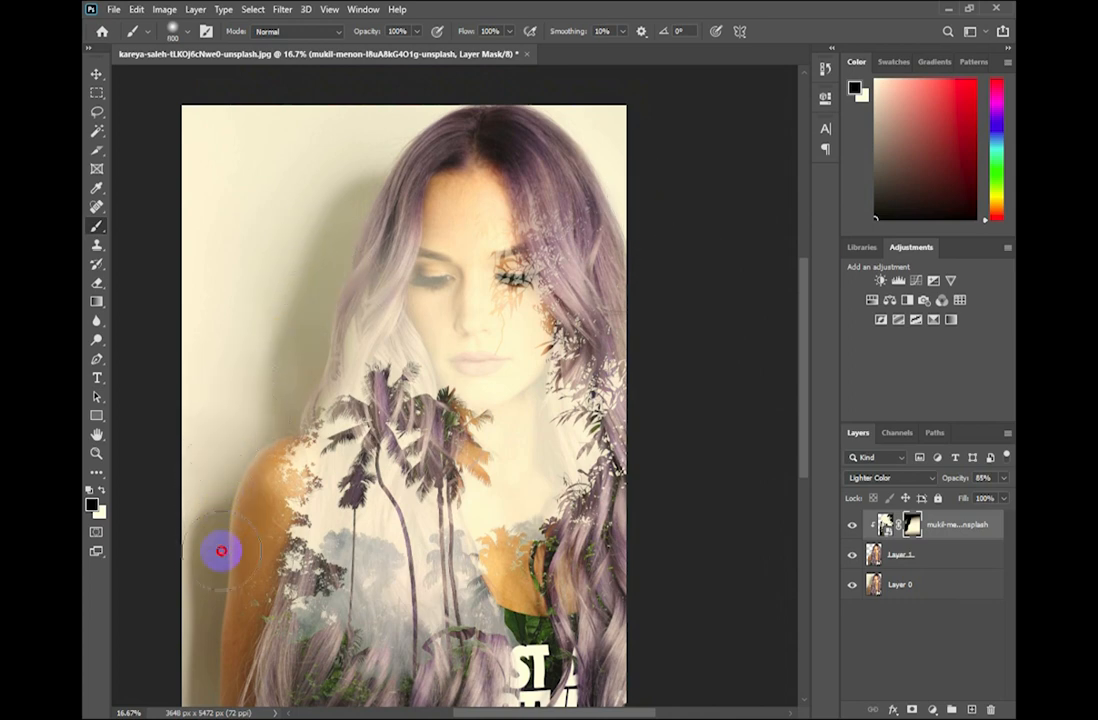
{"action": "mouse_move", "coordinate": [214, 560]}
{"action": "left_mouse_down"}
{"action": "mouse_move", "coordinate": [200, 580]}
{"action": "mouse_move", "coordinate": [197, 545]}
{"action": "mouse_move", "coordinate": [247, 497]}
{"action": "mouse_move", "coordinate": [255, 465]}
{"action": "left_mouse_up"}
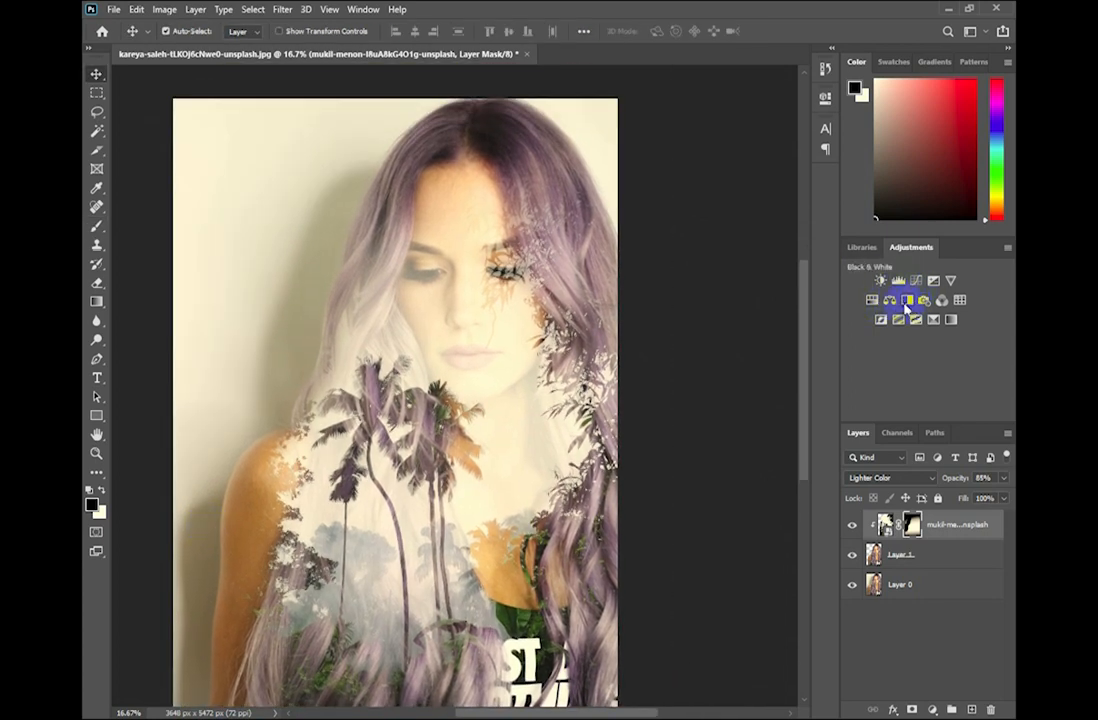
Step: Add a Levels adjustment clipped to the forest layer, with the black input at 22 and midtones at 0.75
{"action": "left_click", "coordinate": [896, 284]}
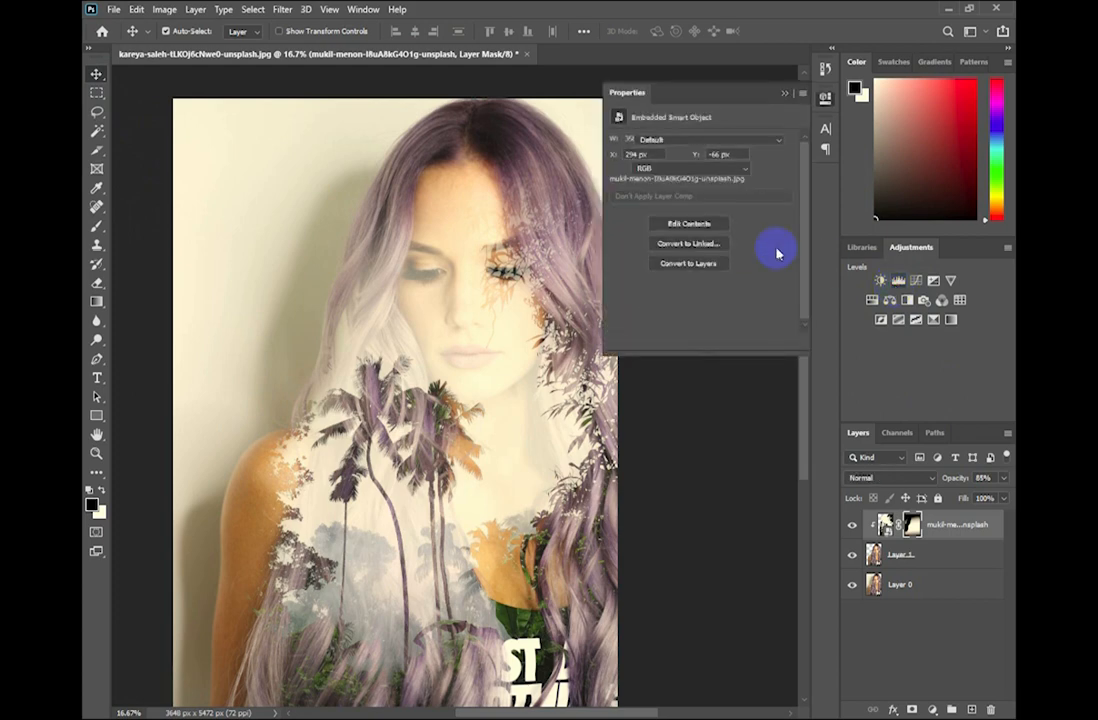
{"action": "left_click", "coordinate": [700, 341]}
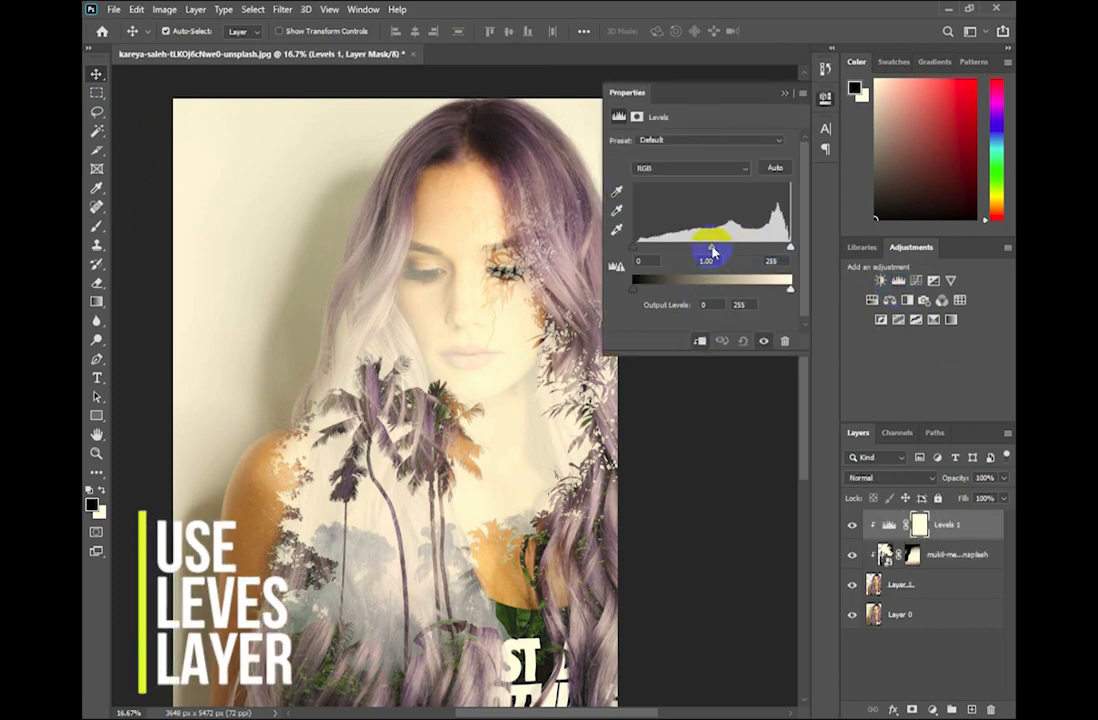
{"action": "left_click_drag", "start_coordinate": [713, 252], "coordinate": [723, 249]}
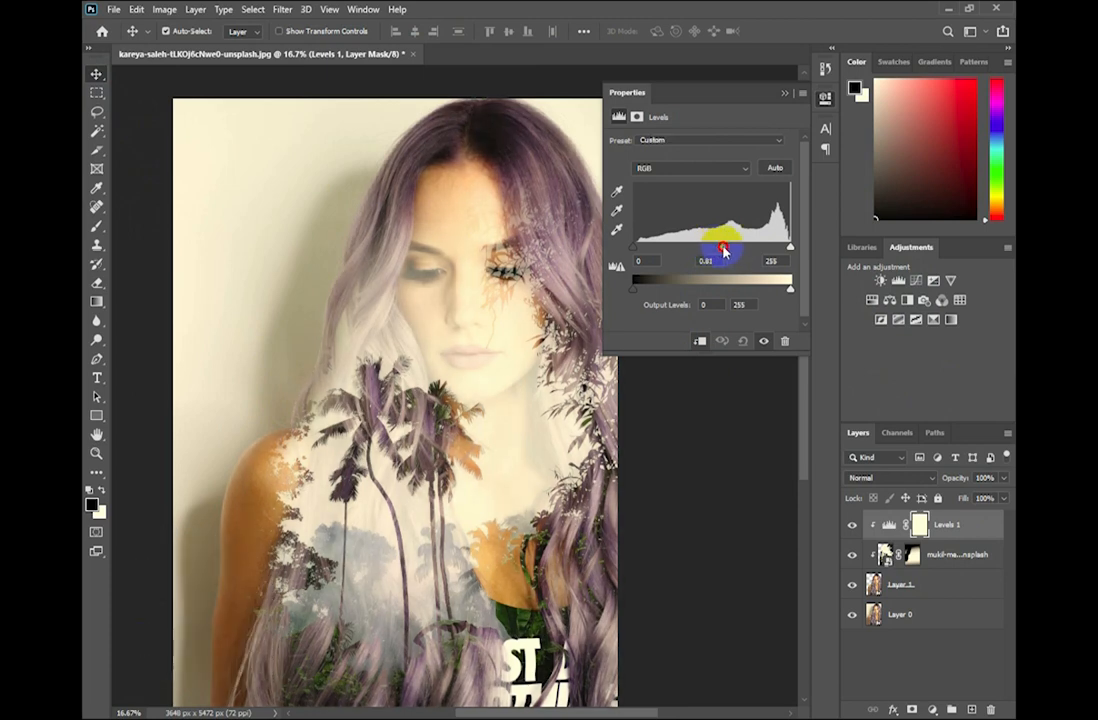
{"action": "mouse_move", "coordinate": [790, 252]}
{"action": "left_mouse_down"}
{"action": "mouse_move", "coordinate": [779, 249]}
{"action": "mouse_move", "coordinate": [793, 254]}
{"action": "left_mouse_up"}
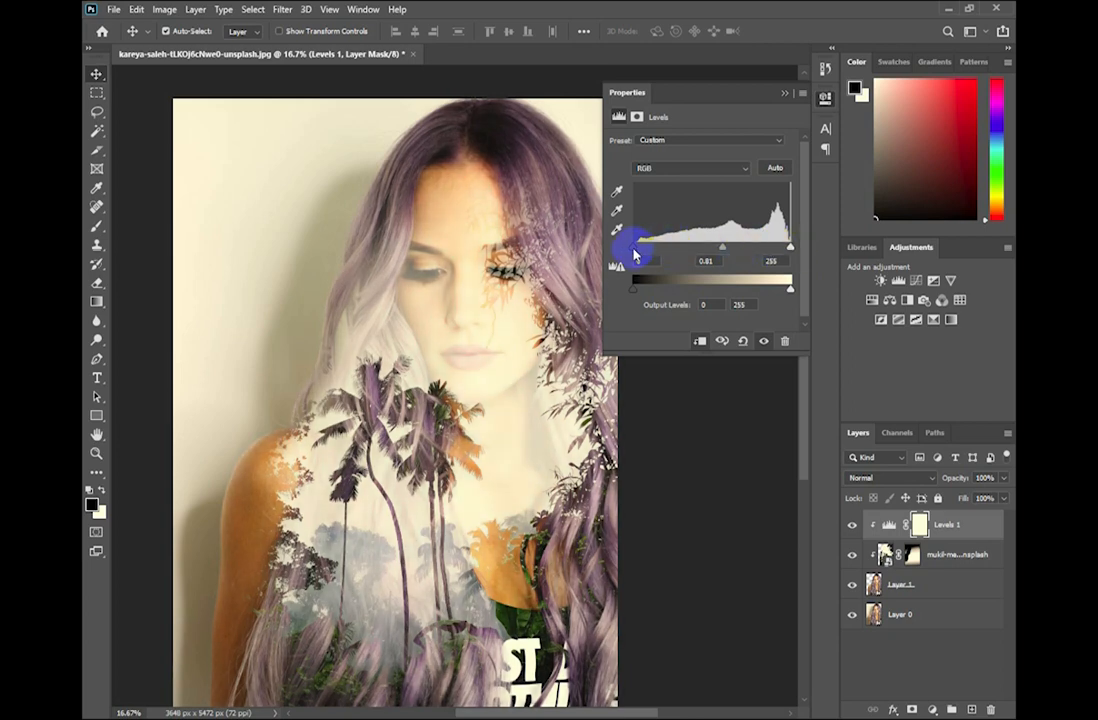
{"action": "left_click_drag", "start_coordinate": [638, 250], "coordinate": [653, 253]}
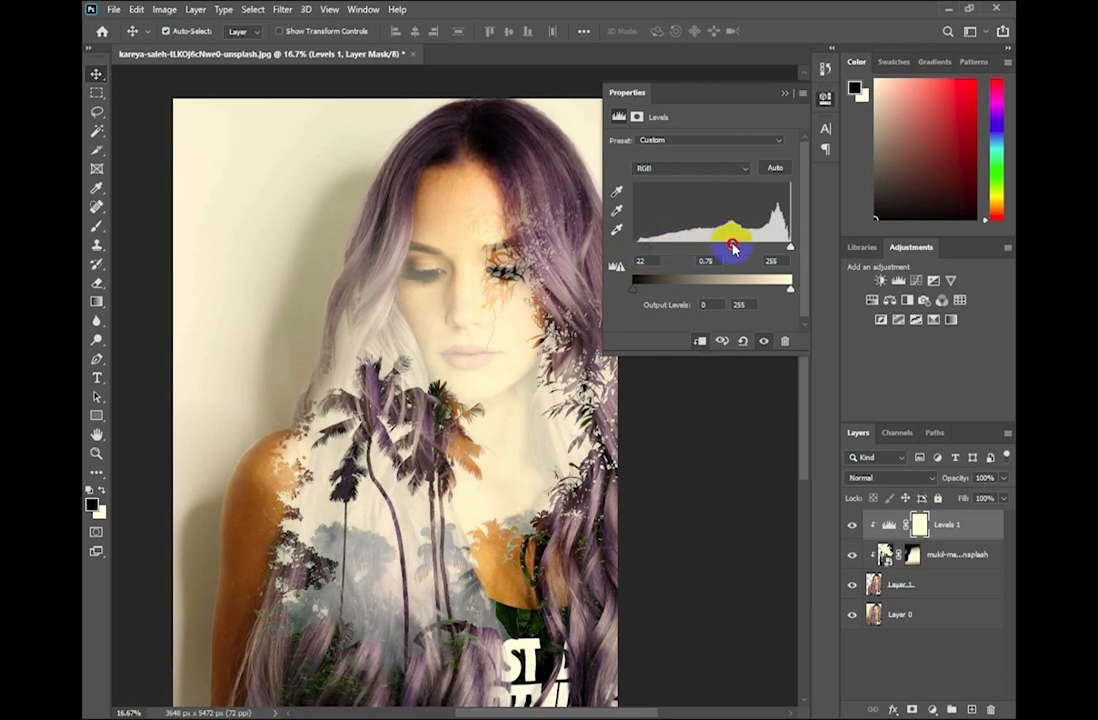
{"action": "left_click", "coordinate": [785, 93]}
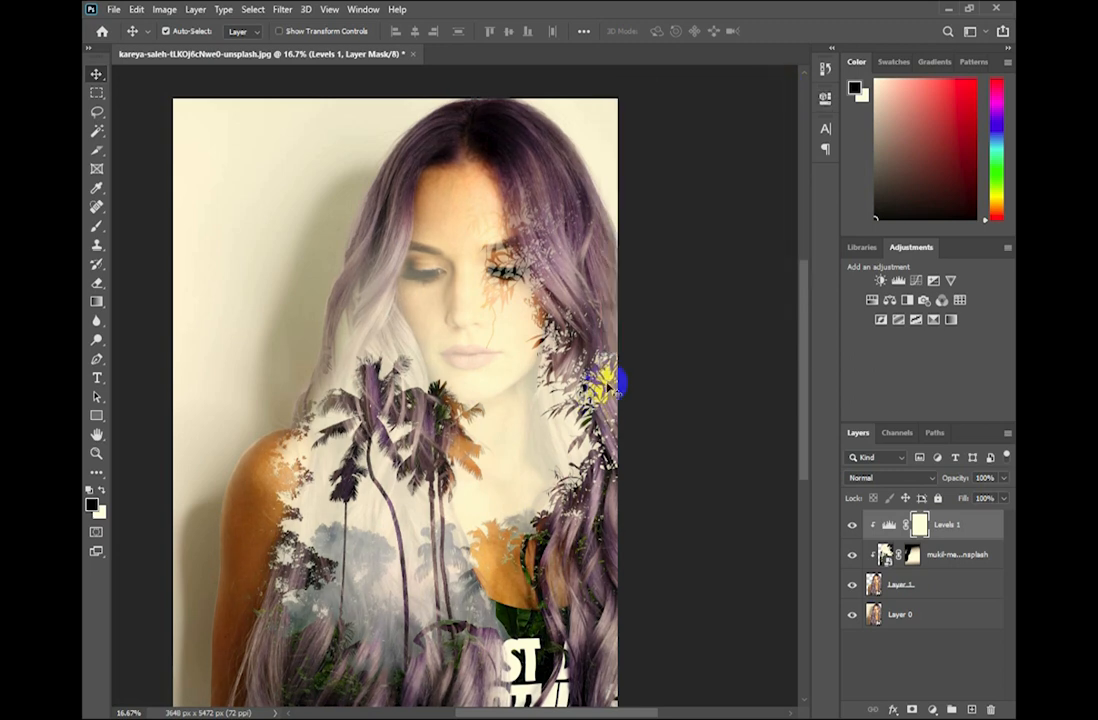
{"action": "scroll", "coordinate": [605, 385], "scroll_direction": "down", "scroll_amount": 1}
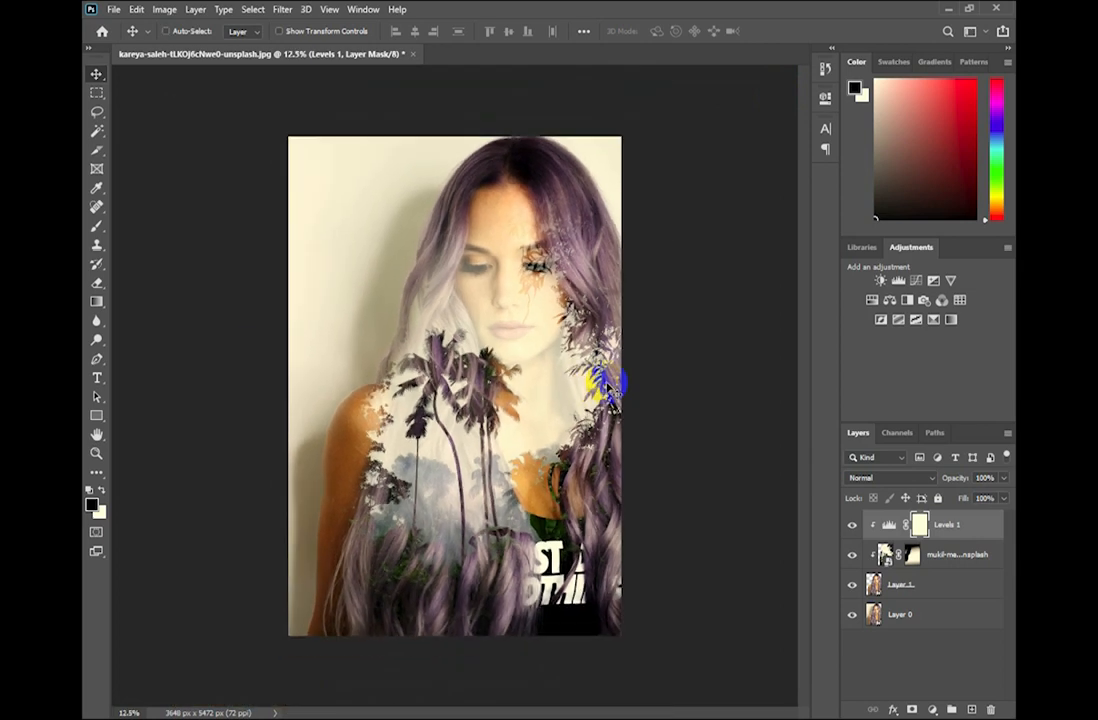